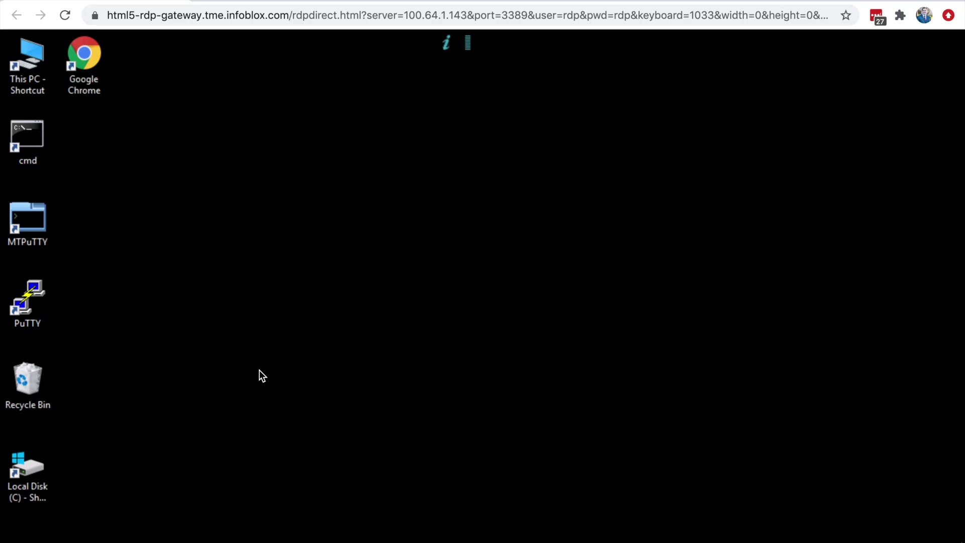
Open the browser, load csp.infoblox.com and sign in with the account e-mail address.
double_click(92, 58)
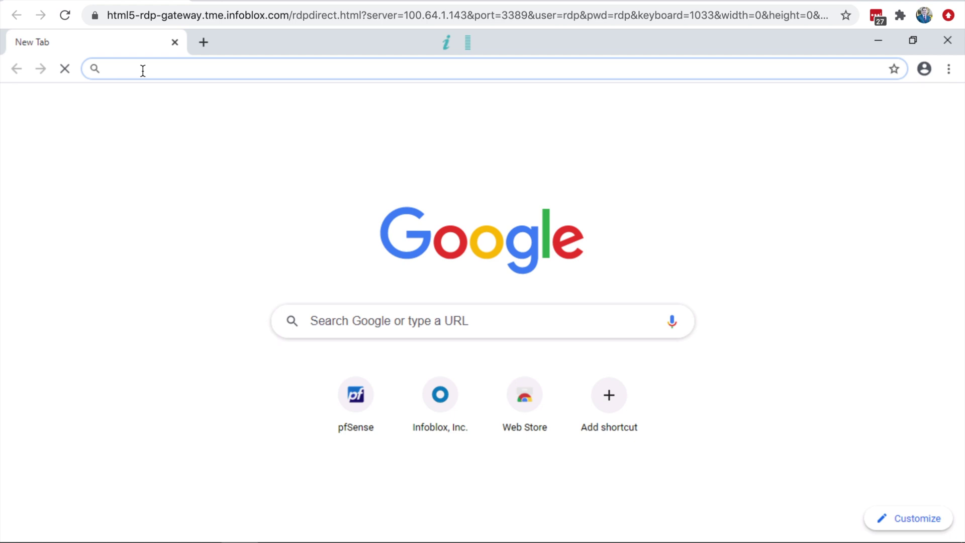
text(csp.infoblox.com)
key(Return)
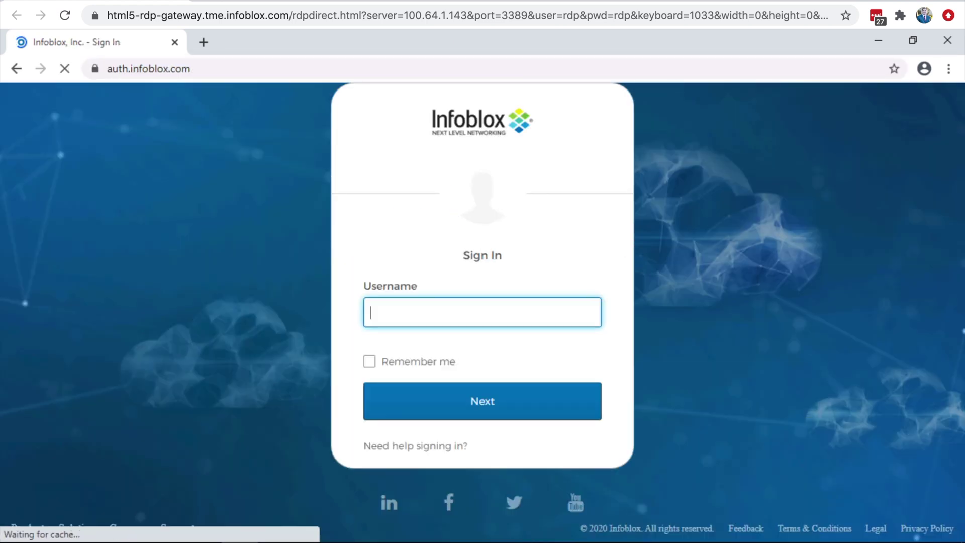
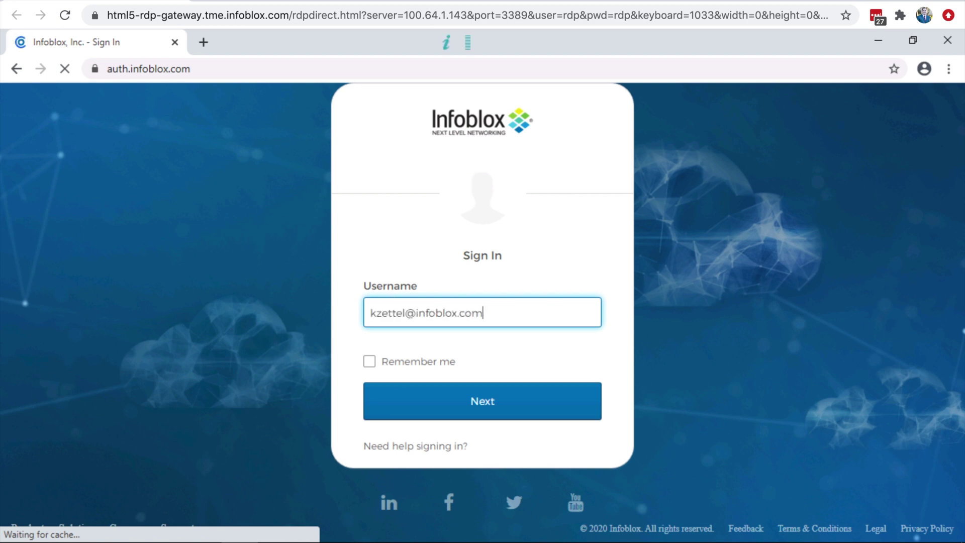
key(Return)
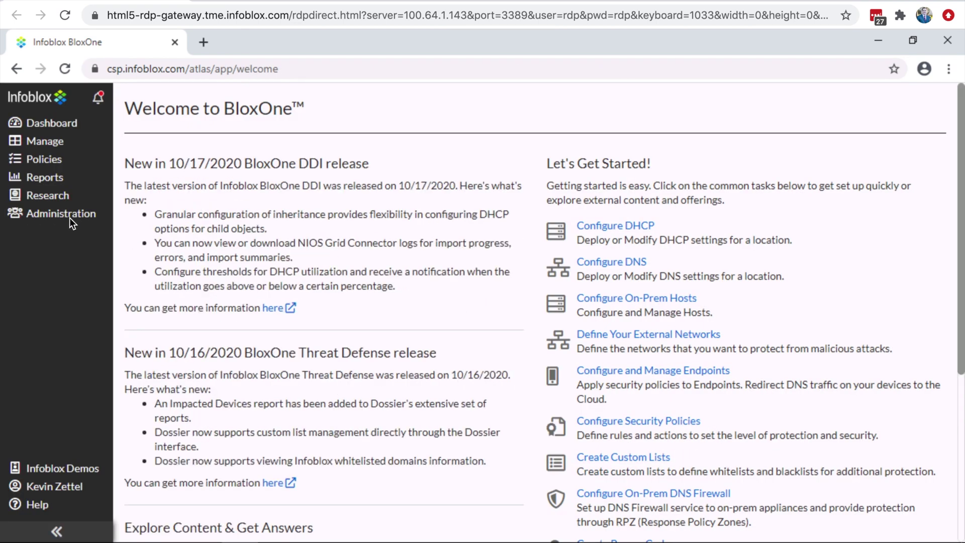
Download the Windows Endpoint Client zip from Administration > Downloads.
mouse_move(73, 220)
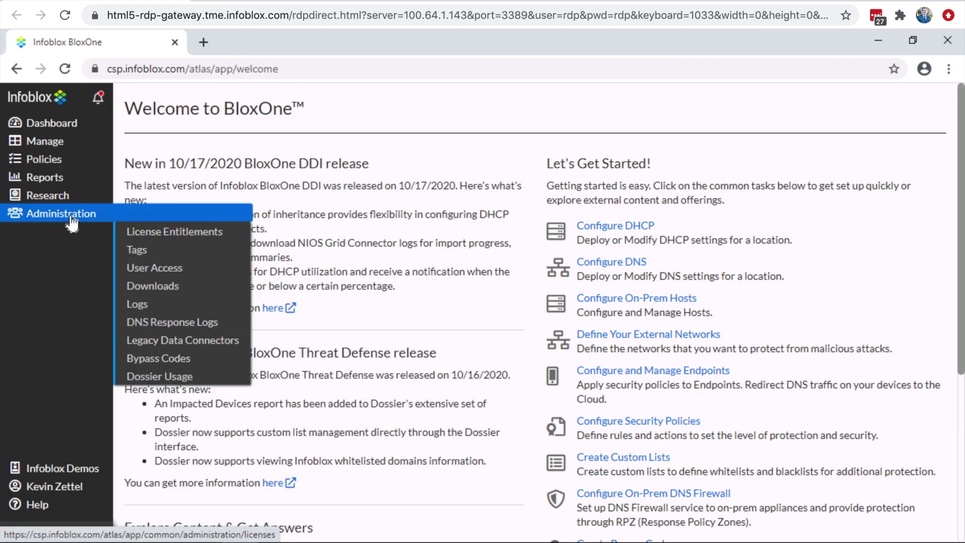
click(164, 288)
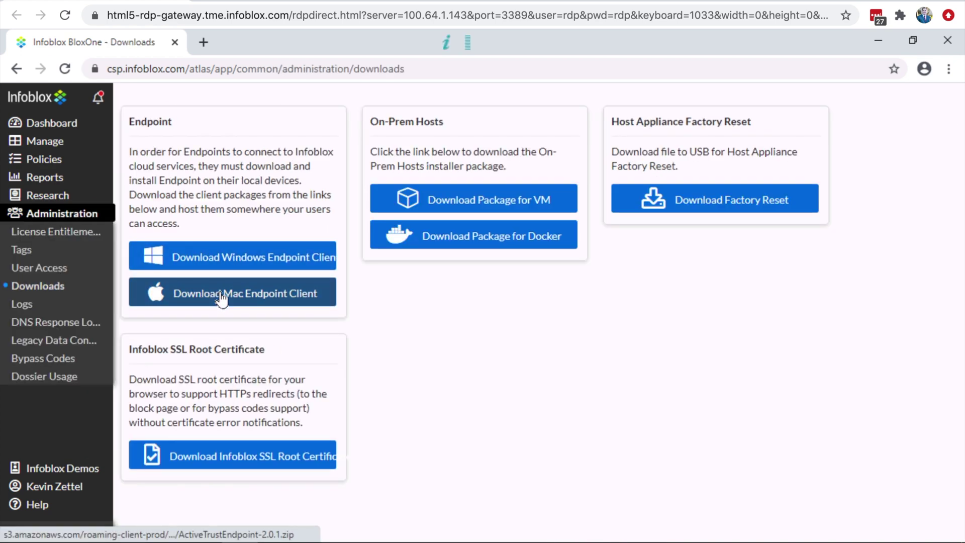
click(231, 255)
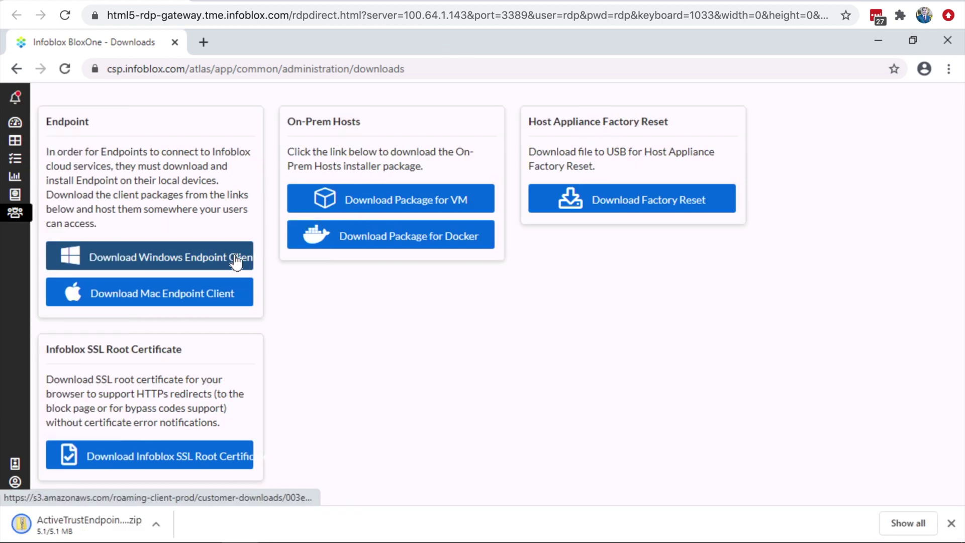
Try running the installer straight from the zip and dismiss the missing account identification error.
click(122, 518)
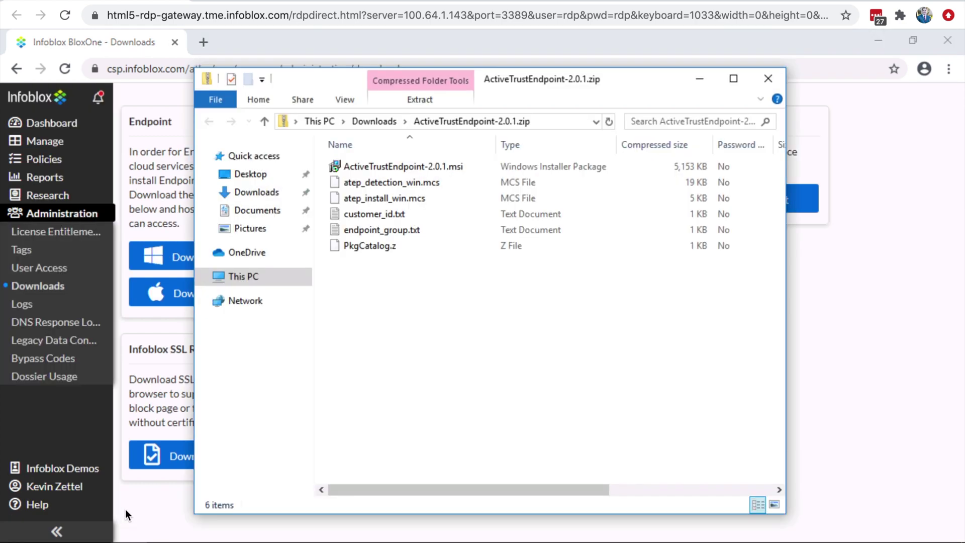
click(429, 167)
double_click(429, 167)
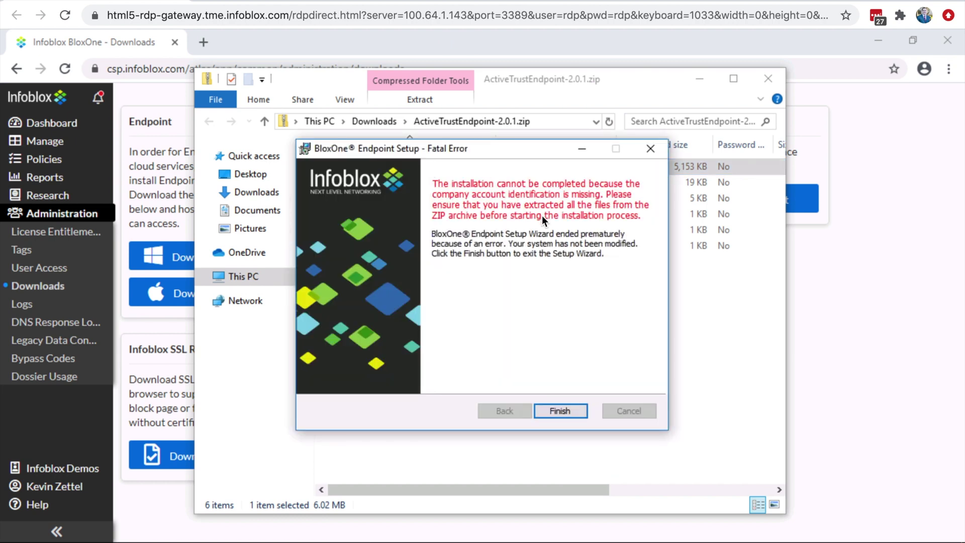
click(568, 407)
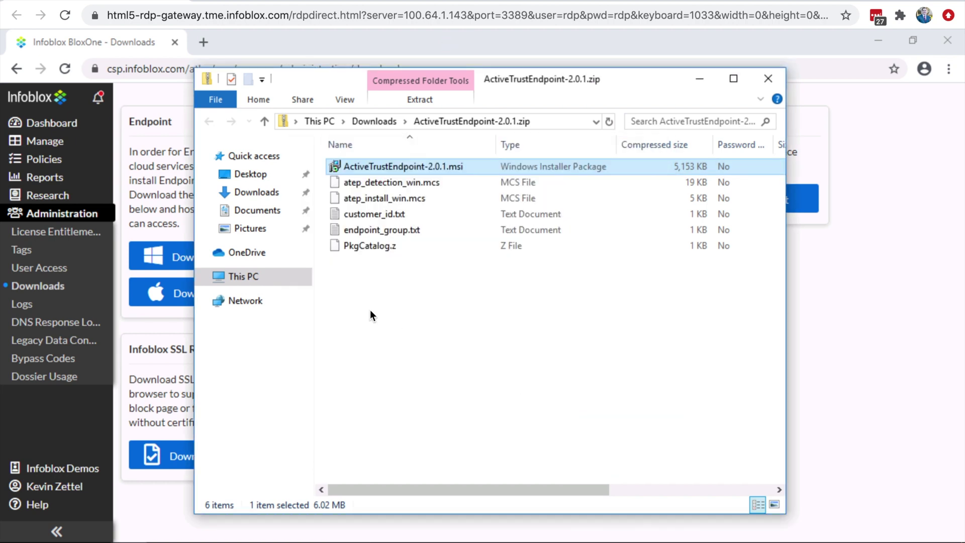
Extract all files from the endpoint zip into its own folder in Downloads.
click(379, 124)
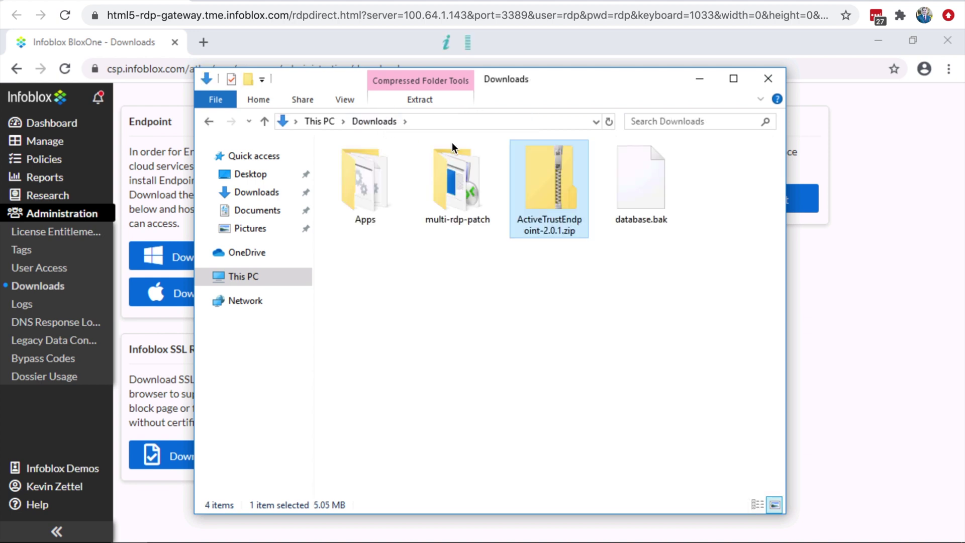
right_click(561, 183)
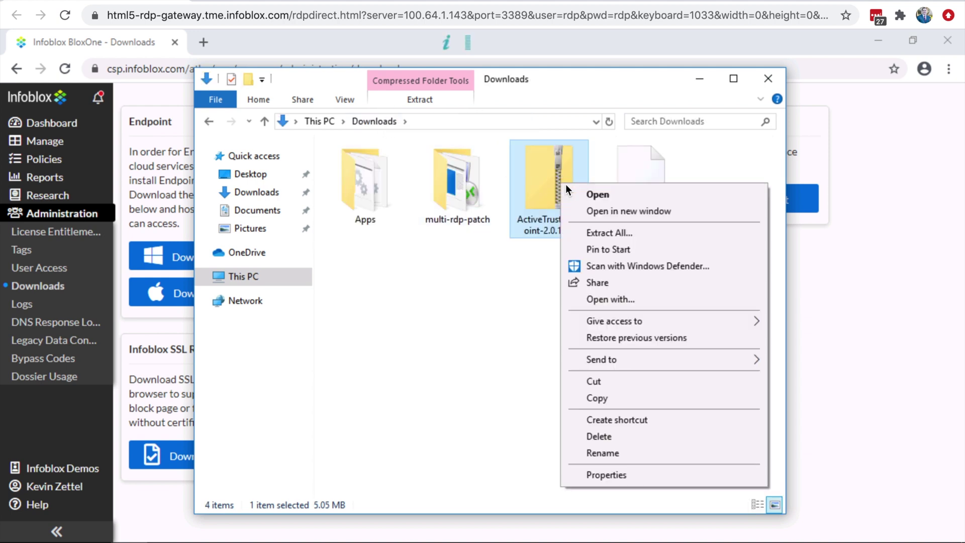
click(625, 233)
click(613, 438)
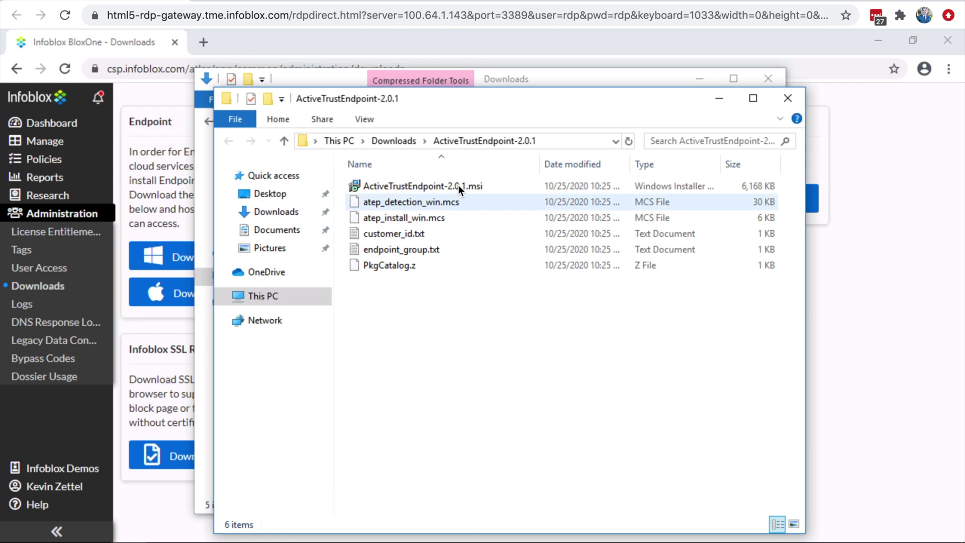
Install BloxOne Endpoint 2.0.1 from the extracted .msi with default settings, then close the folder window.
double_click(458, 186)
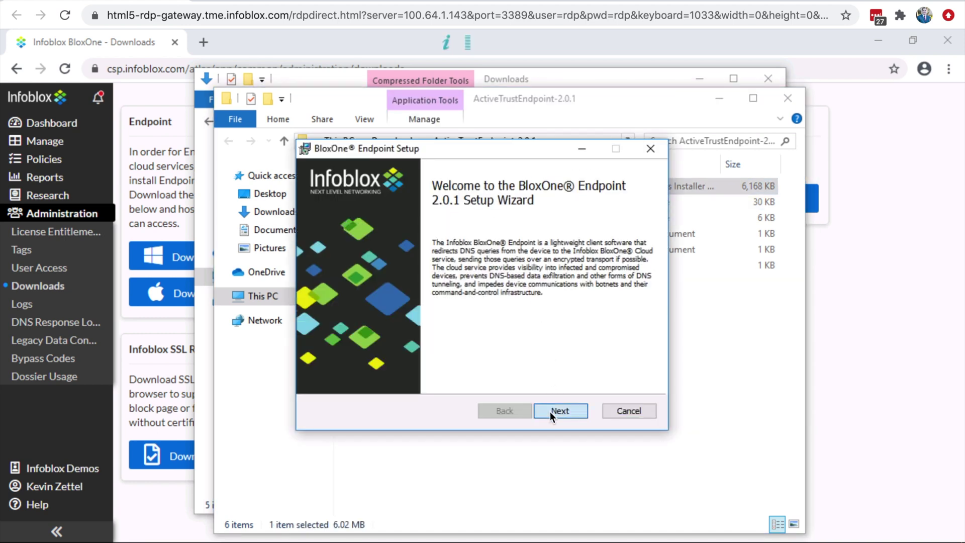
click(550, 412)
click(550, 412)
click(549, 412)
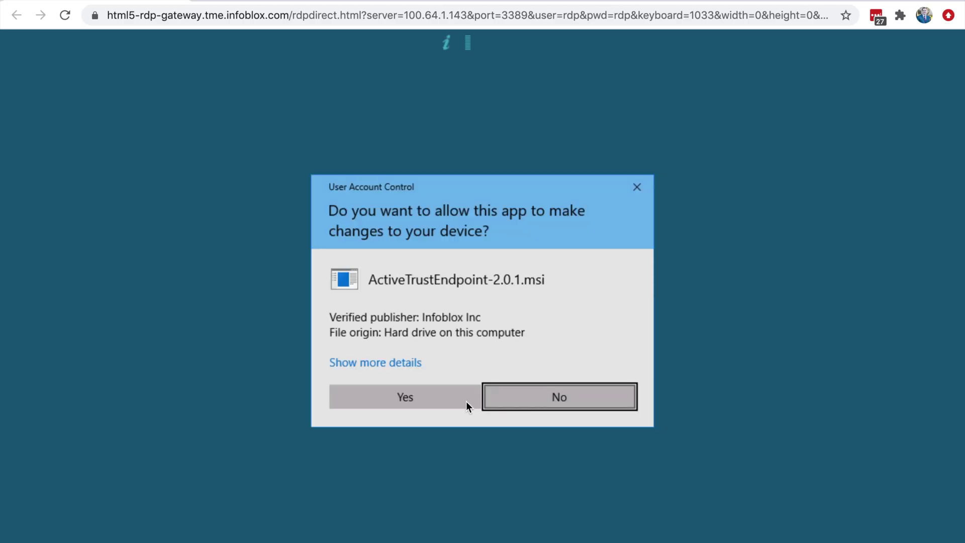
click(460, 399)
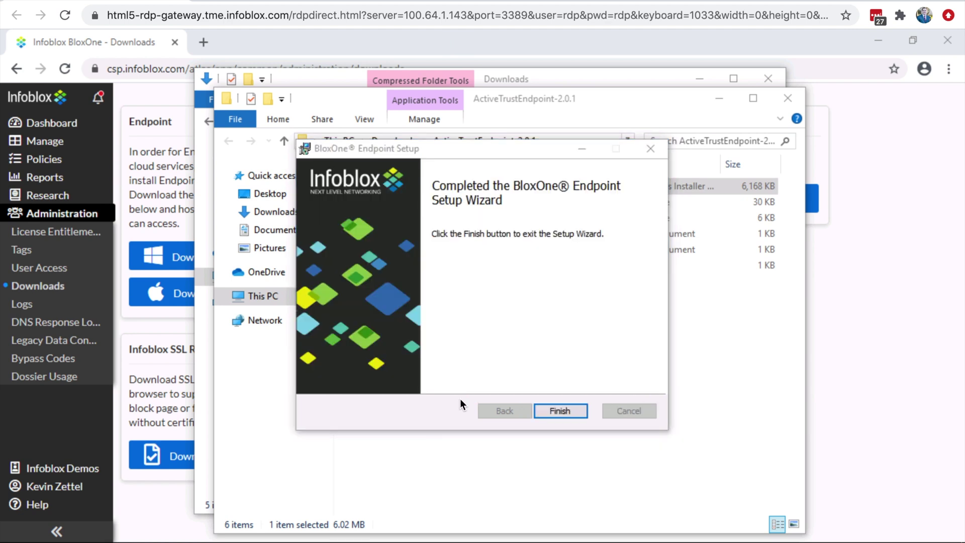
click(571, 412)
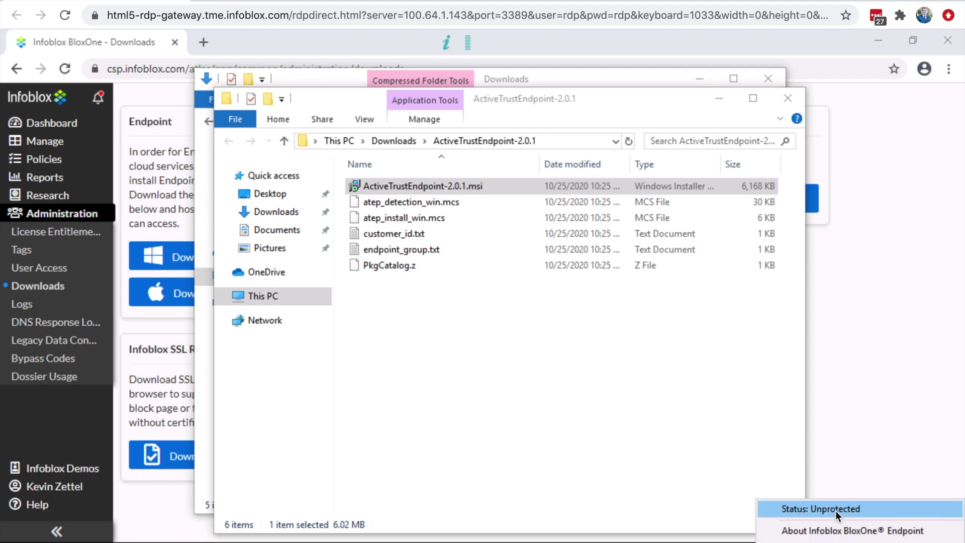
click(793, 101)
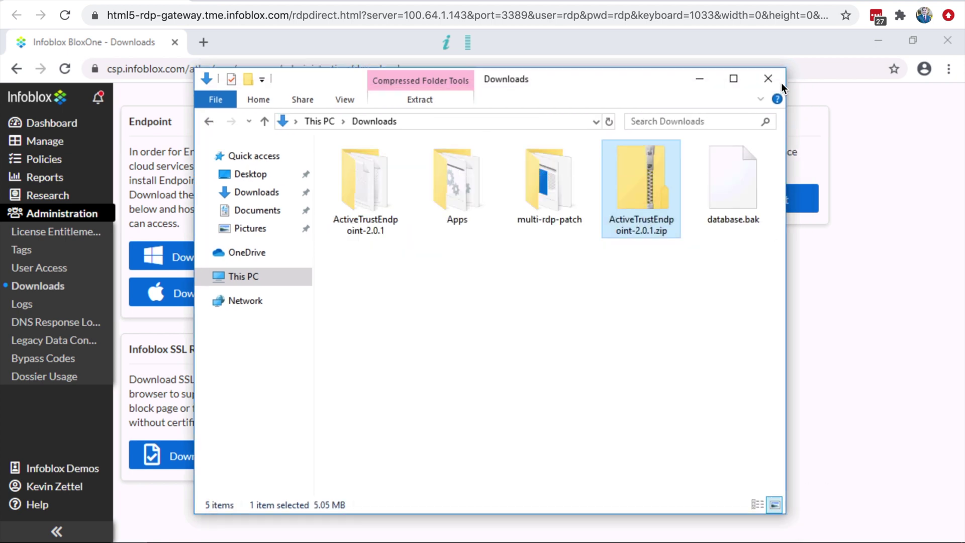
Filter the Endpoints list by 'desk' and select the active DESKTOP-VT5P2QT endpoint.
click(769, 80)
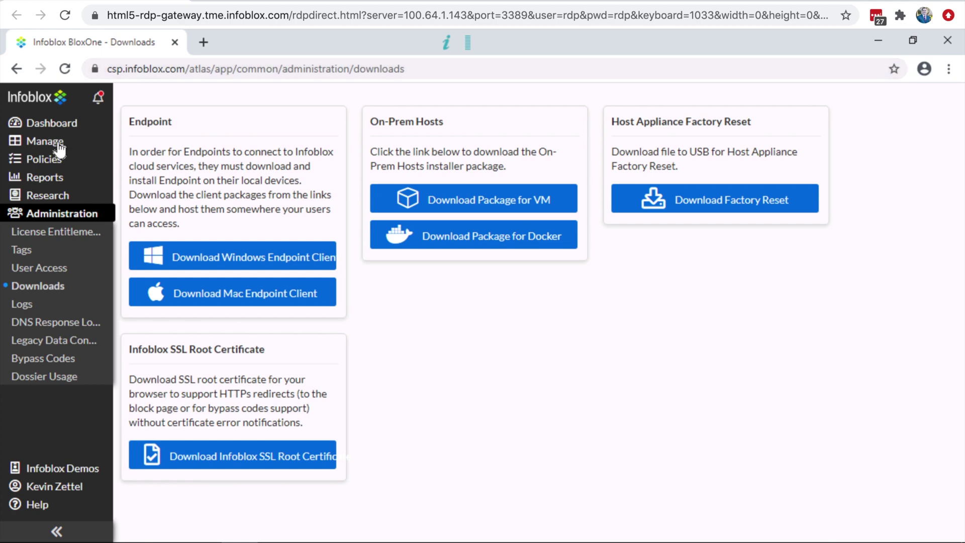
mouse_move(60, 147)
click(187, 248)
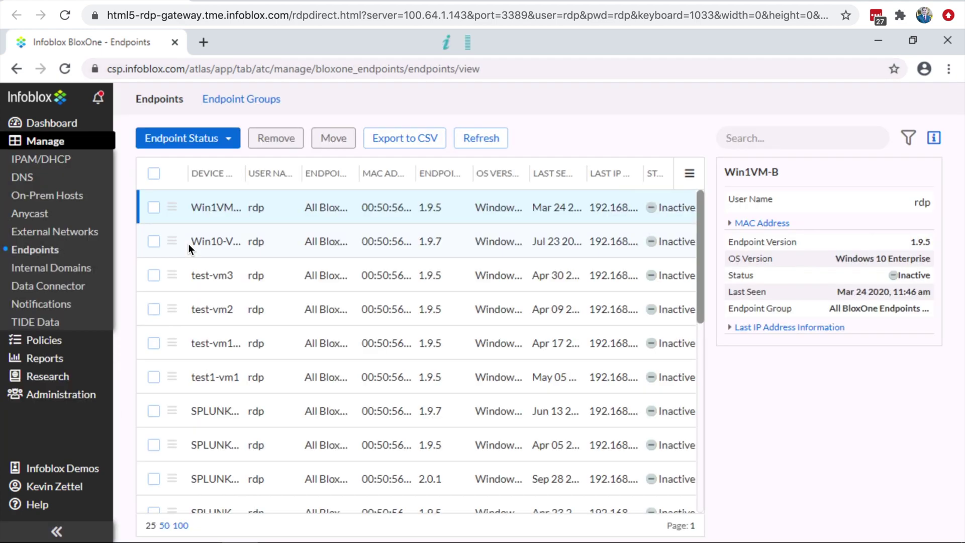
click(748, 139)
text(d)
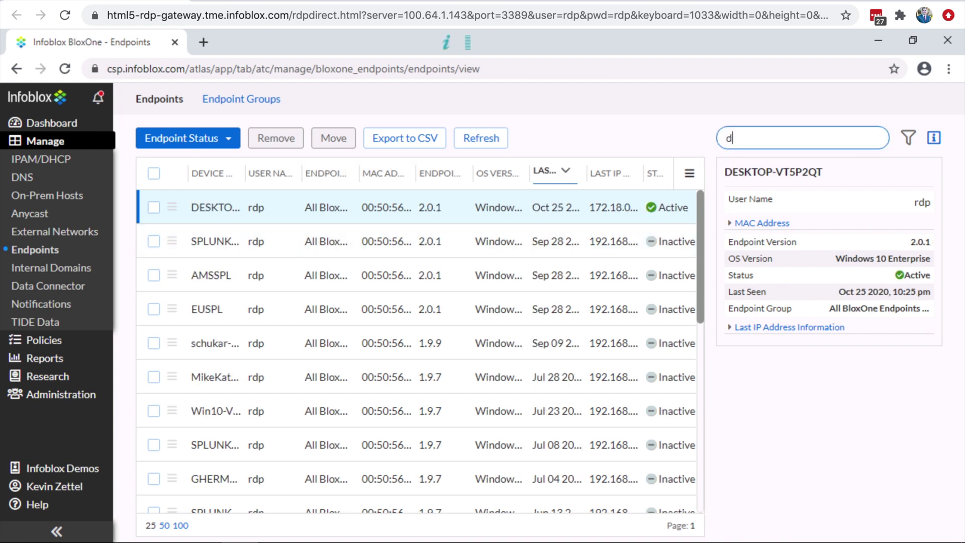
text(esk)
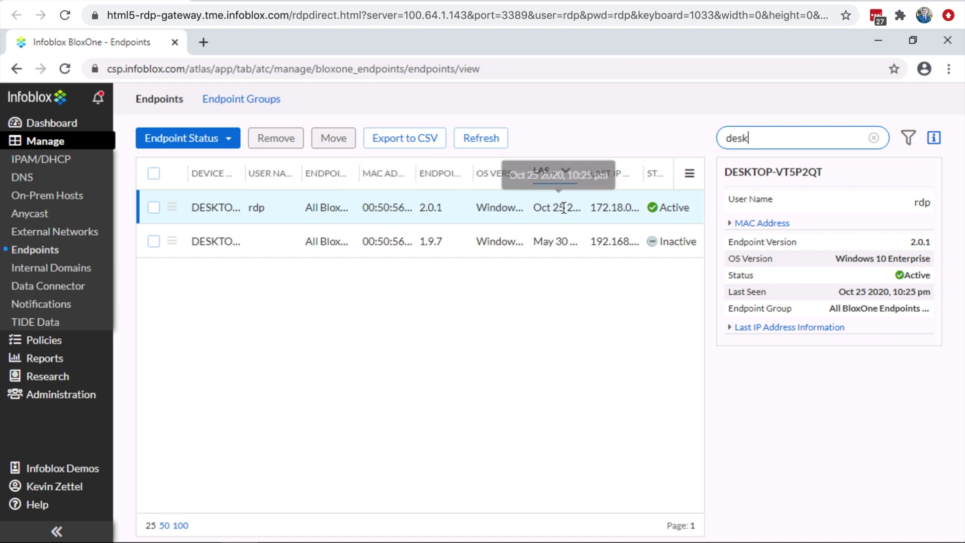
click(158, 211)
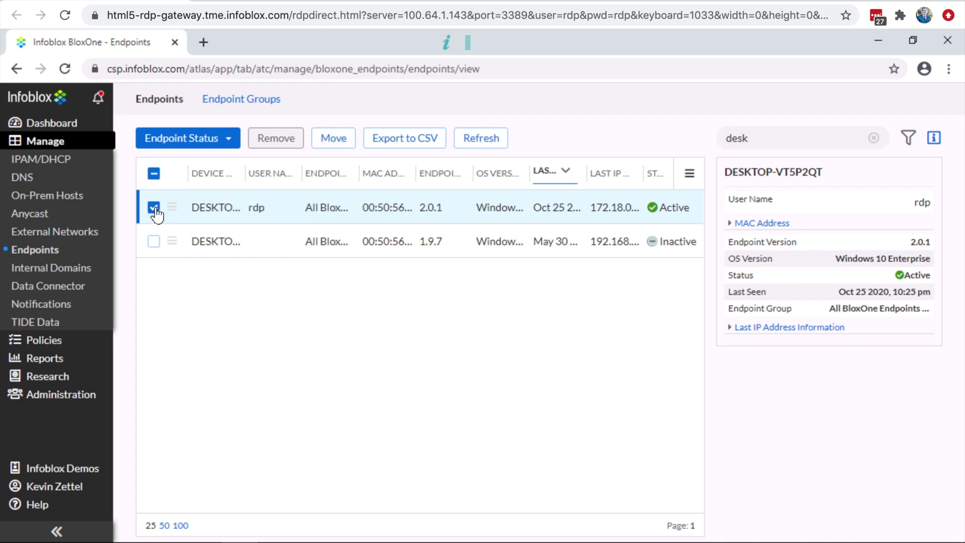
Attempt to move the endpoint, find no target groups available, and cancel.
click(336, 137)
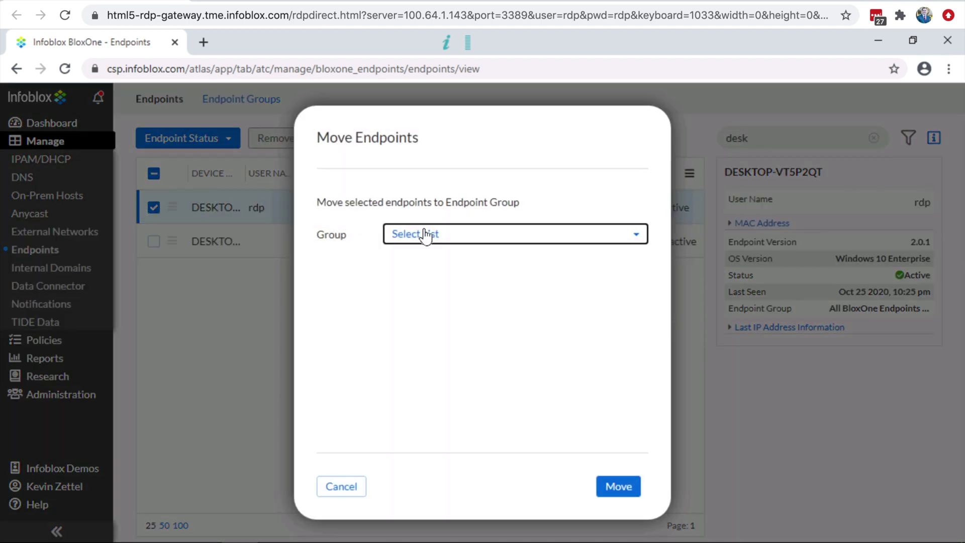
click(427, 236)
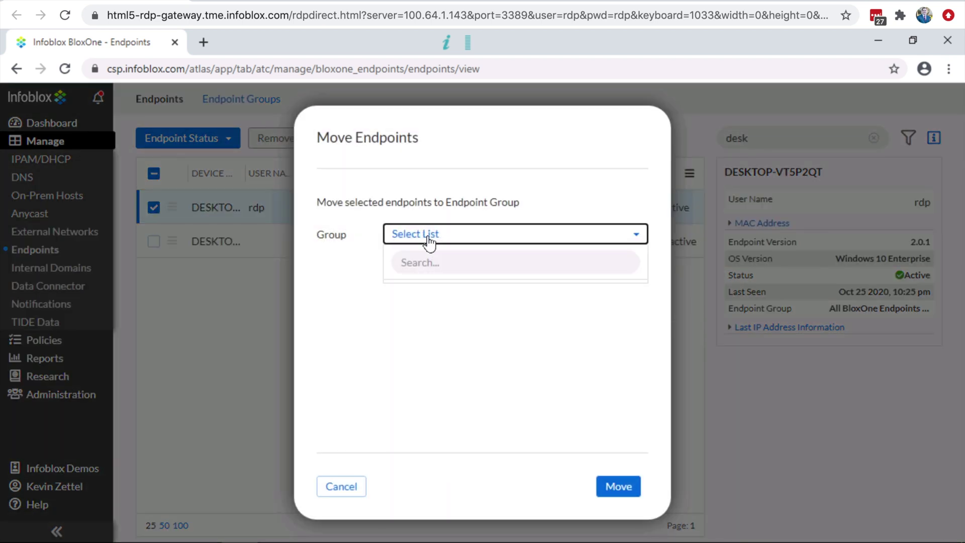
click(343, 495)
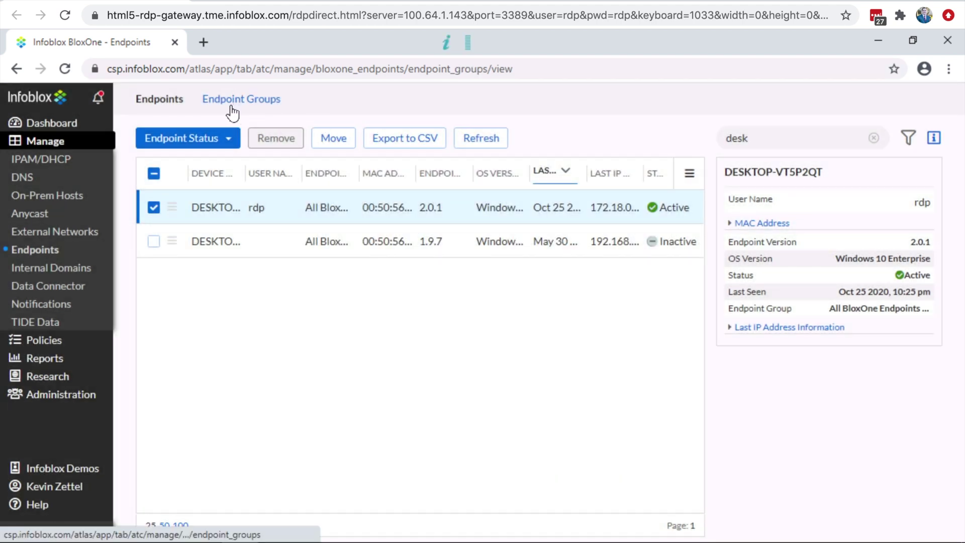
Create endpoint group 'Demo_Endpoint_Group', reviewing Bypass Mode and Internal Domain Lists, and save it.
click(232, 103)
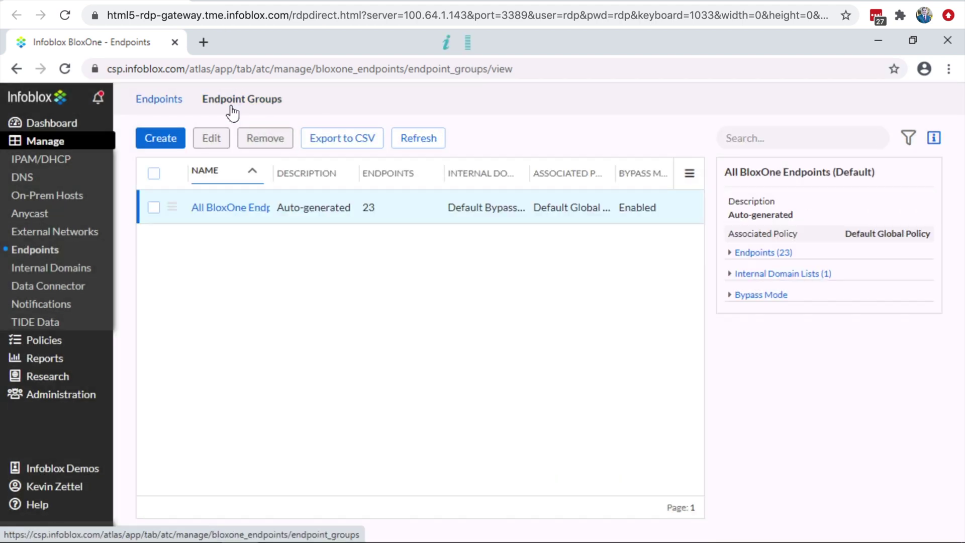
click(166, 138)
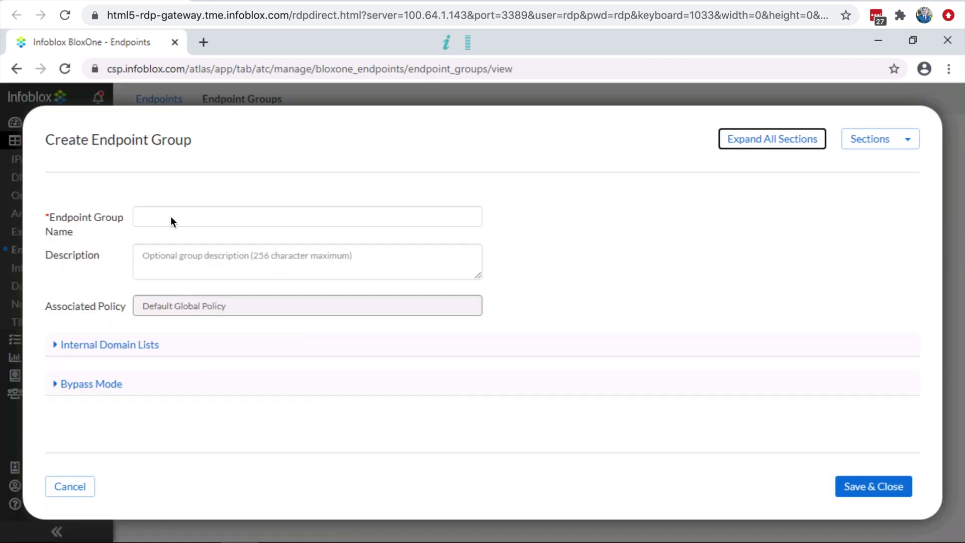
click(170, 220)
text(Demo)
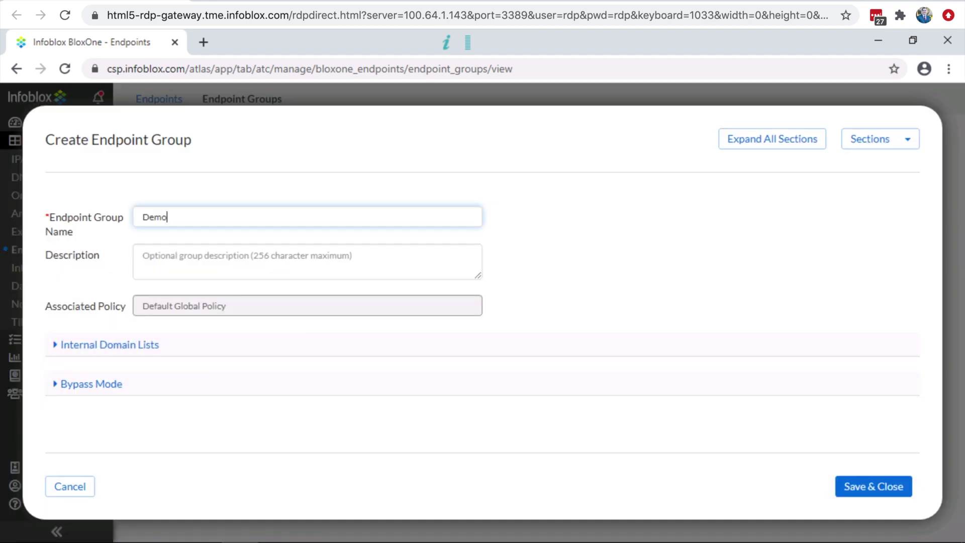
text(_Endpoint_Group)
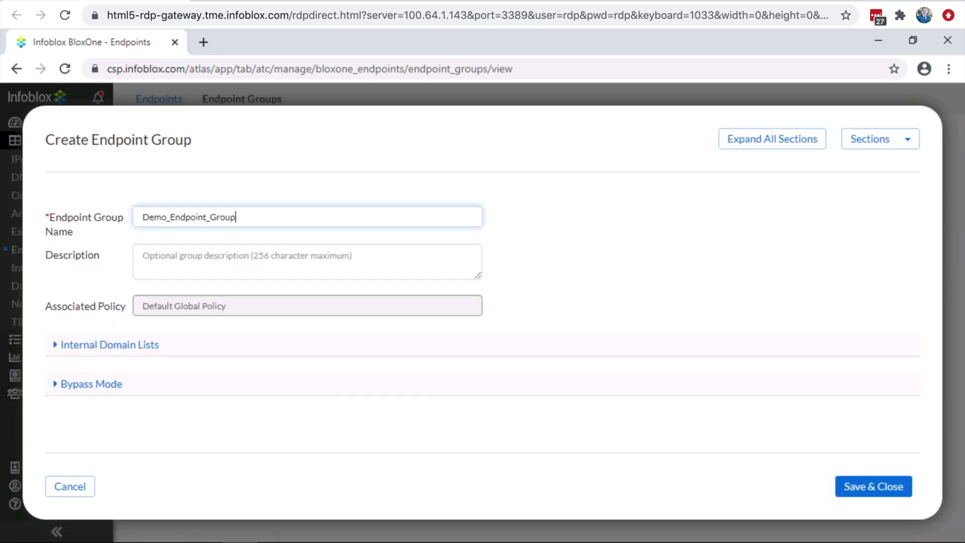
click(79, 384)
click(95, 338)
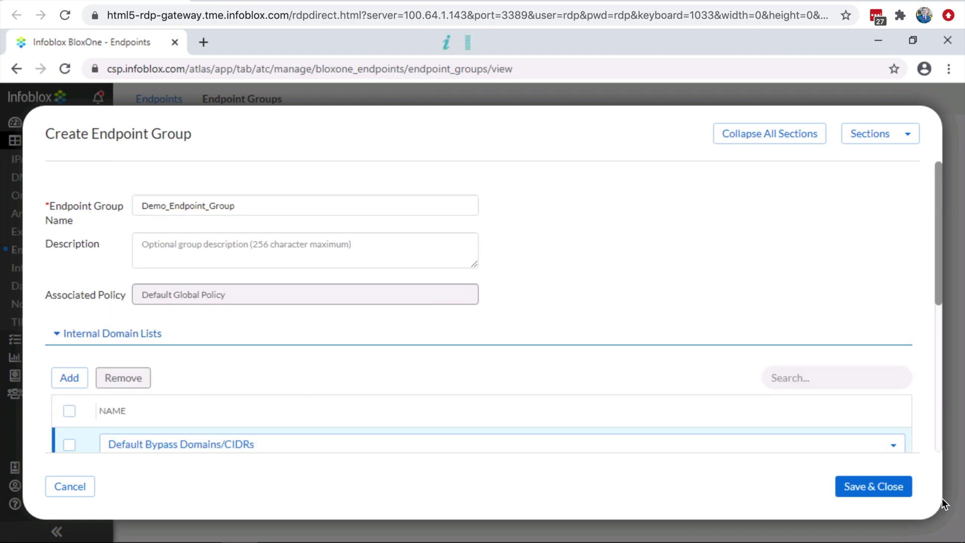
click(901, 487)
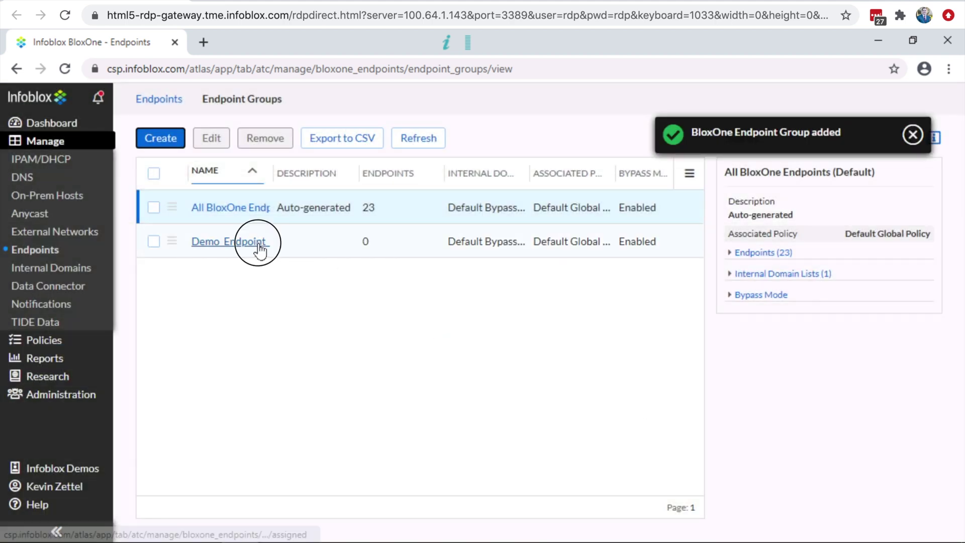
Check Demo_Endpoint_Group is empty, then move DESKTOP-VT5P2QT into it and dismiss the notice.
click(259, 242)
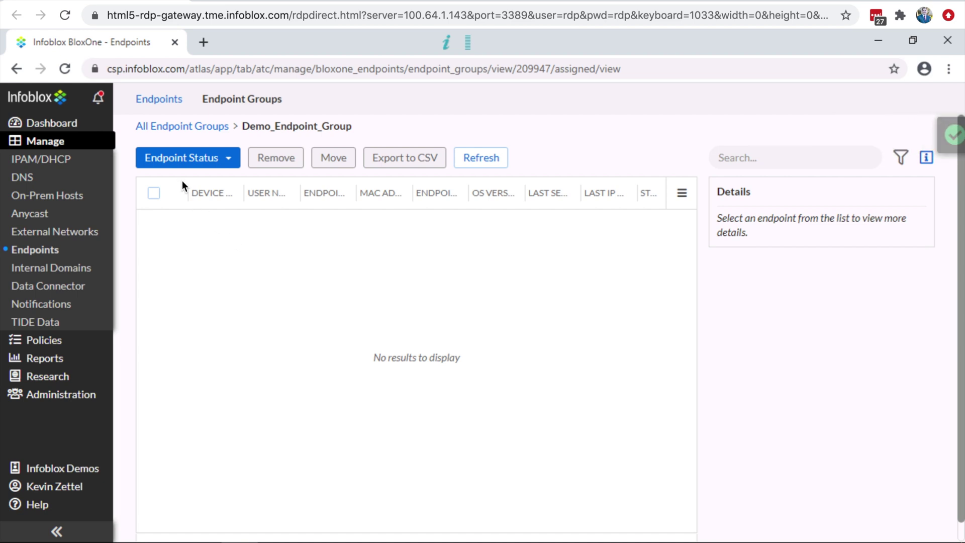
click(198, 129)
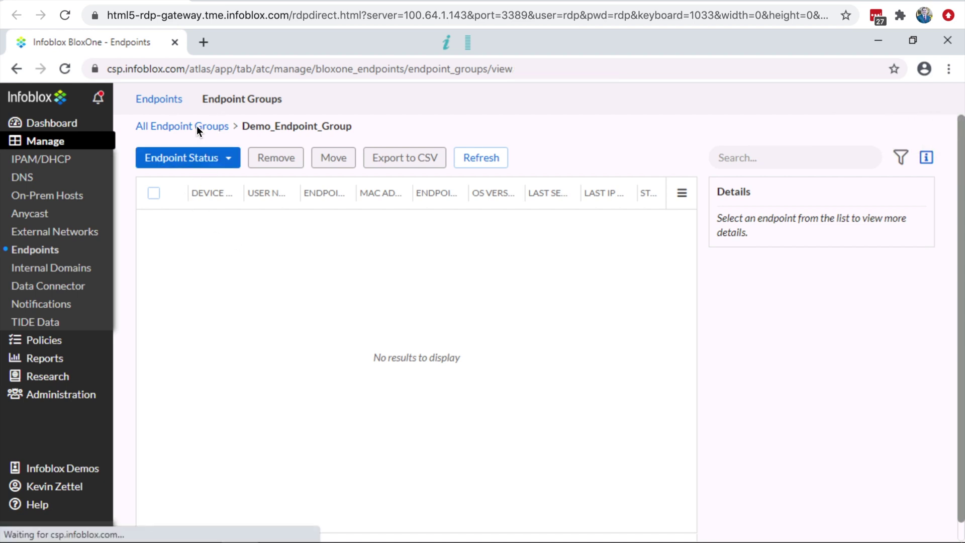
click(160, 102)
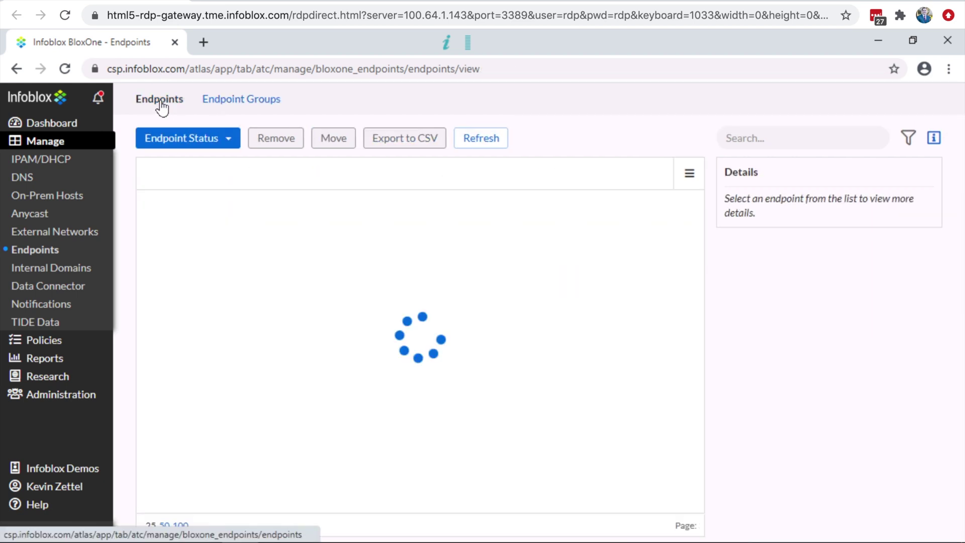
click(154, 207)
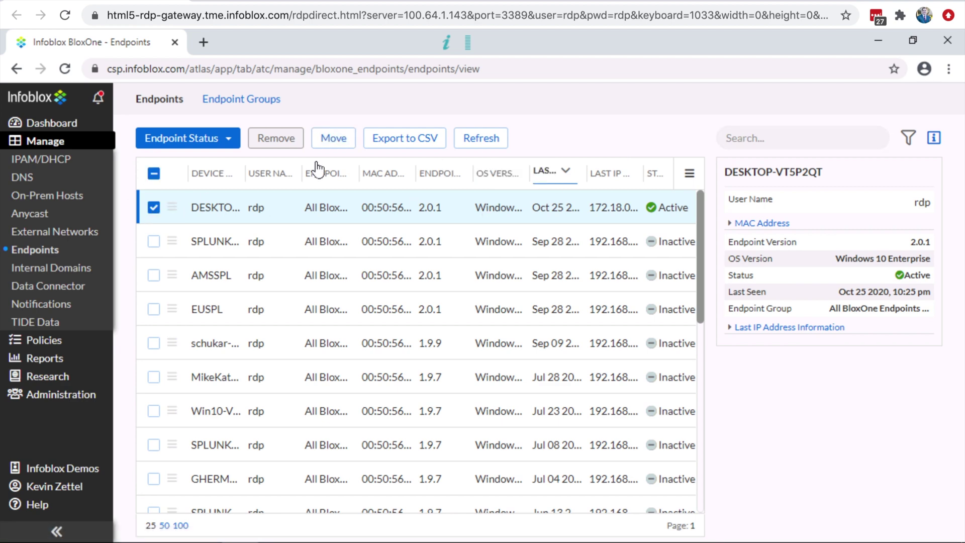
click(336, 139)
click(455, 236)
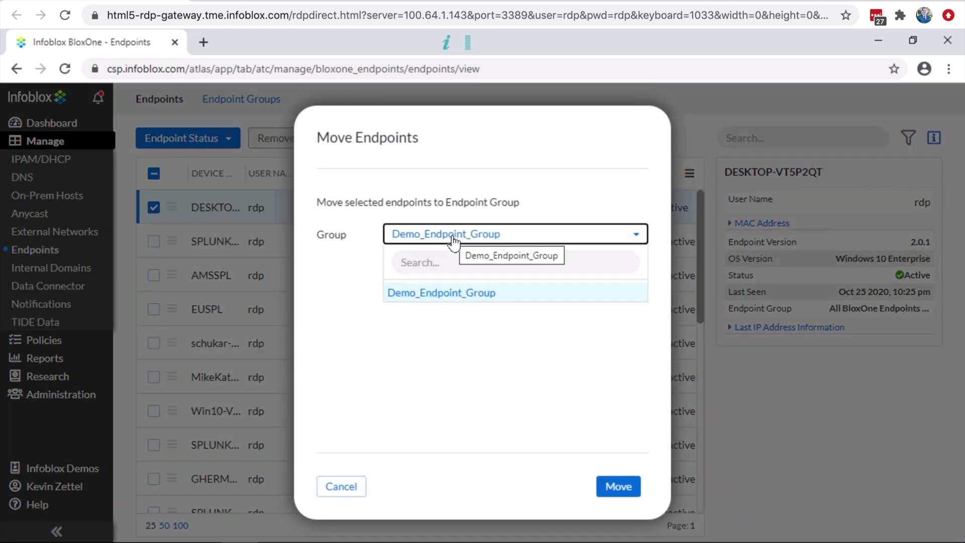
click(443, 294)
click(605, 486)
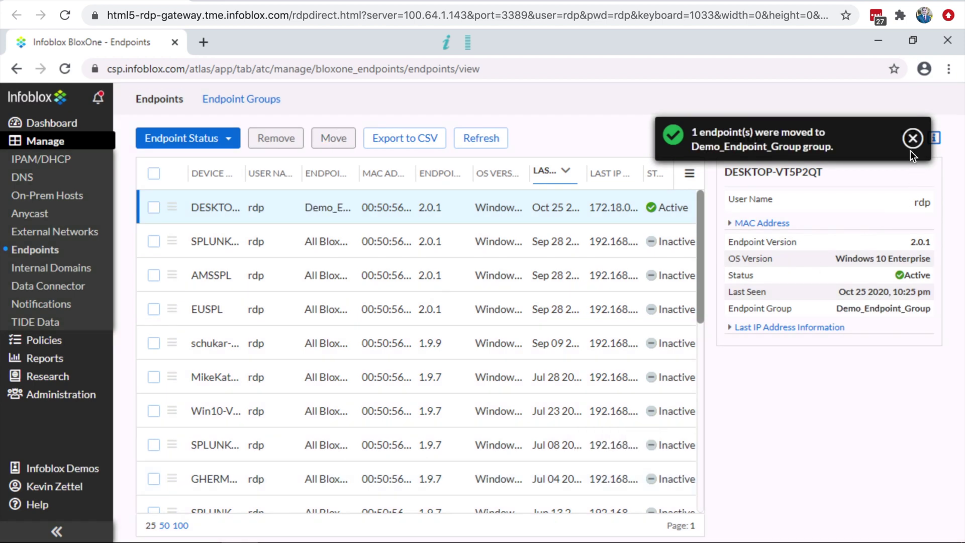
click(912, 138)
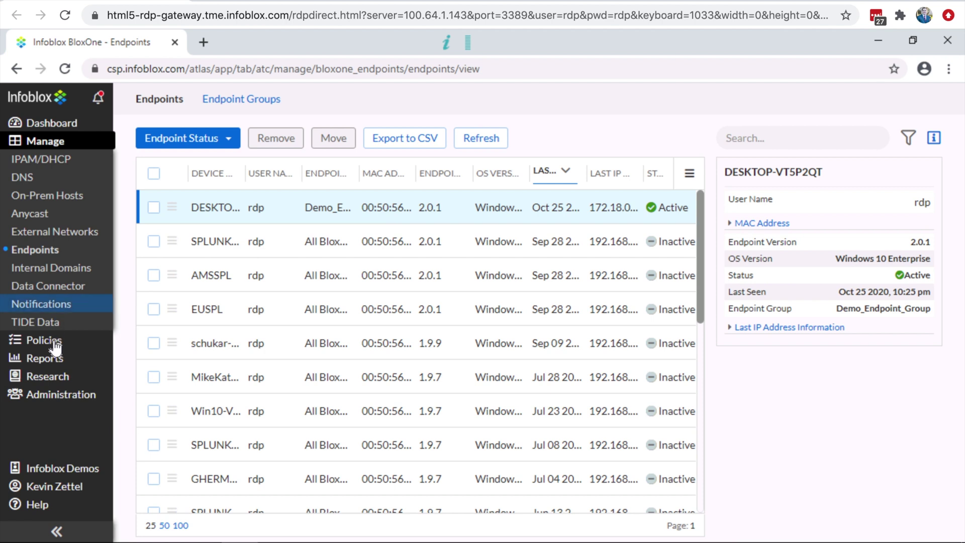
Start a new security policy and expand its network scope settings.
mouse_move(55, 346)
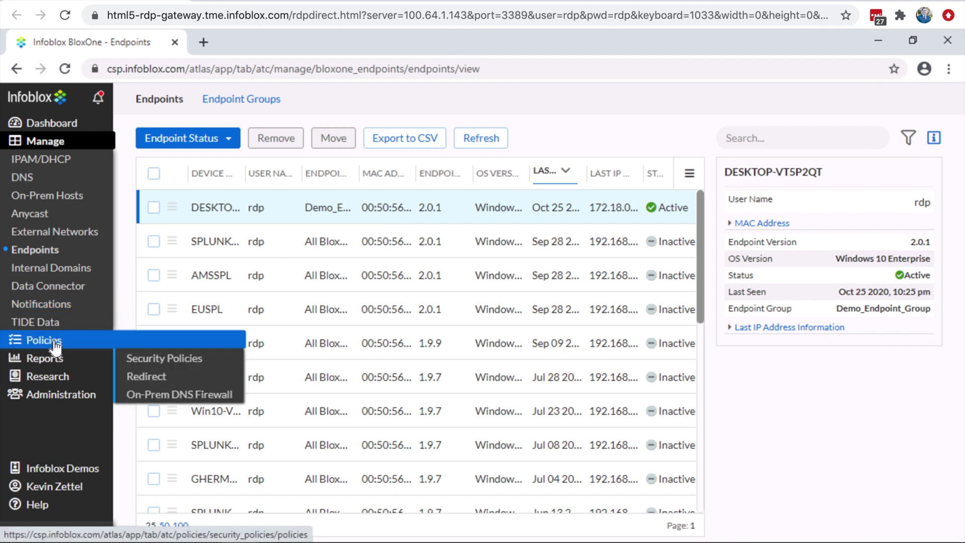
click(165, 358)
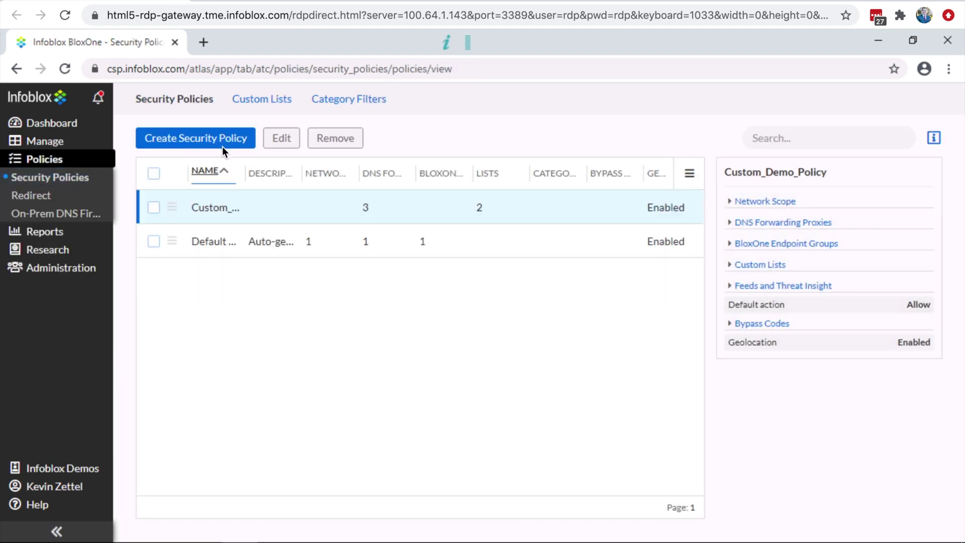
click(222, 145)
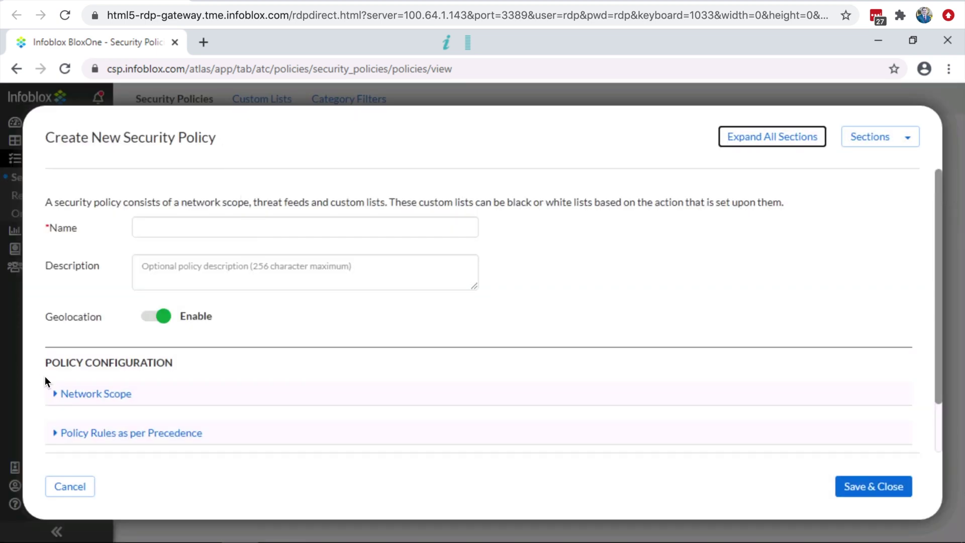
scroll(45, 376, down, 2)
click(87, 336)
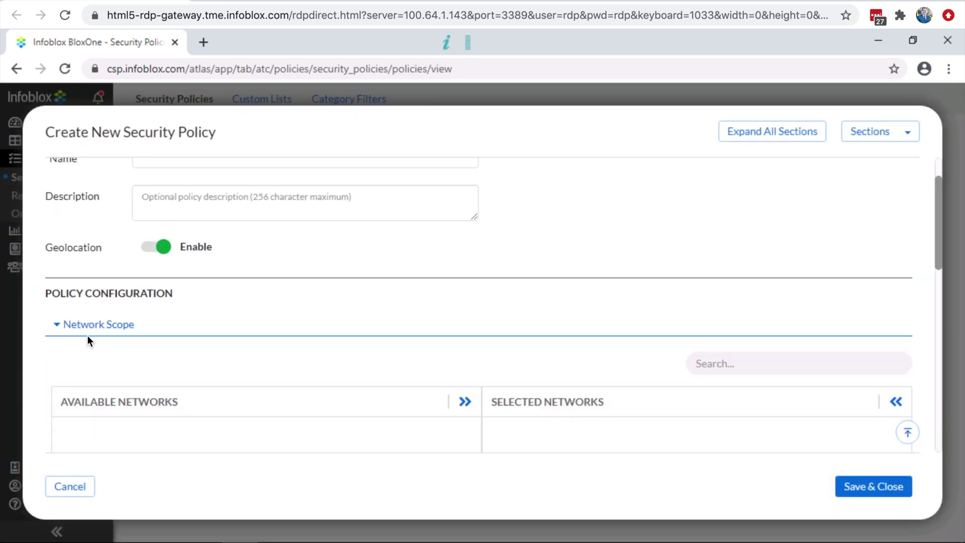
scroll(34, 357, down, 10)
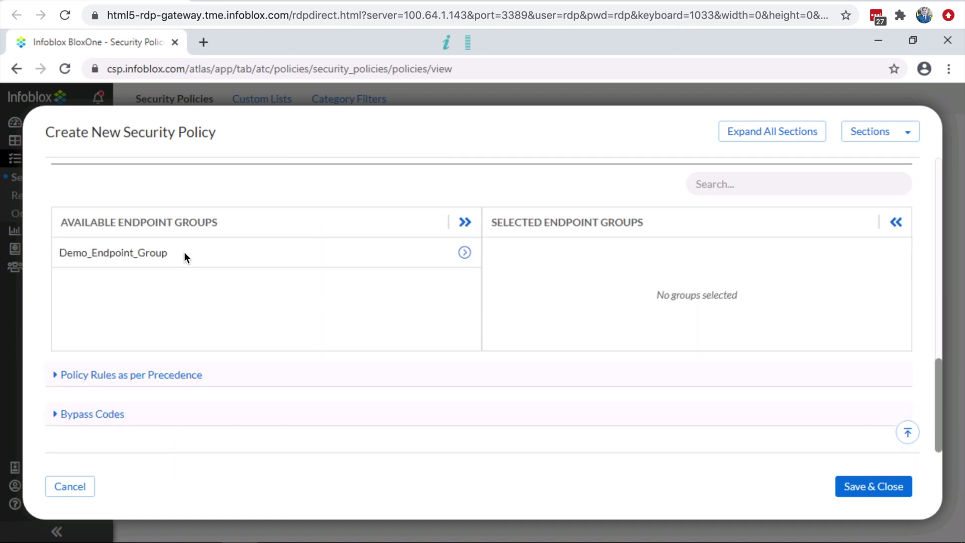
Add Demo_Endpoint_Group to the draft, review policy rules, cancel it, and minimize the browser.
click(464, 252)
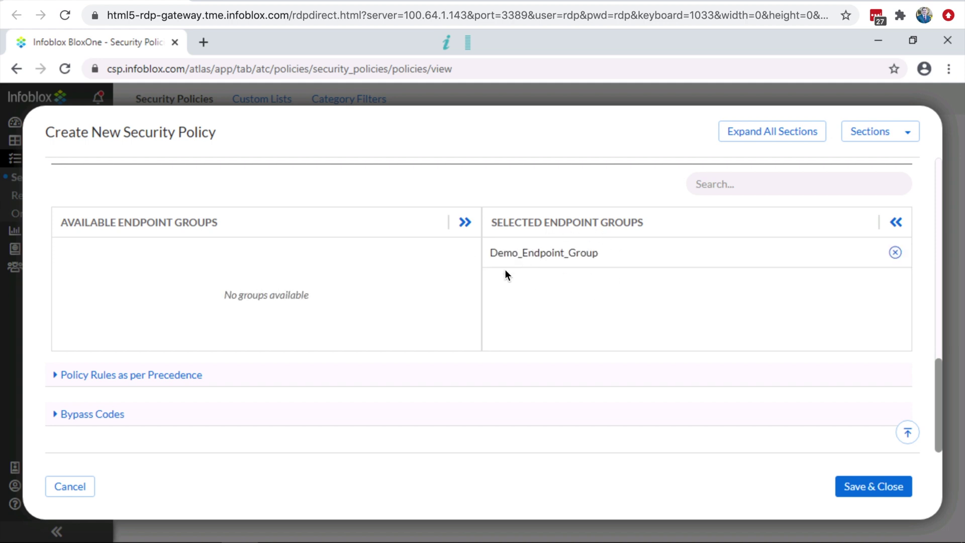
click(55, 376)
scroll(30, 379, down, 4)
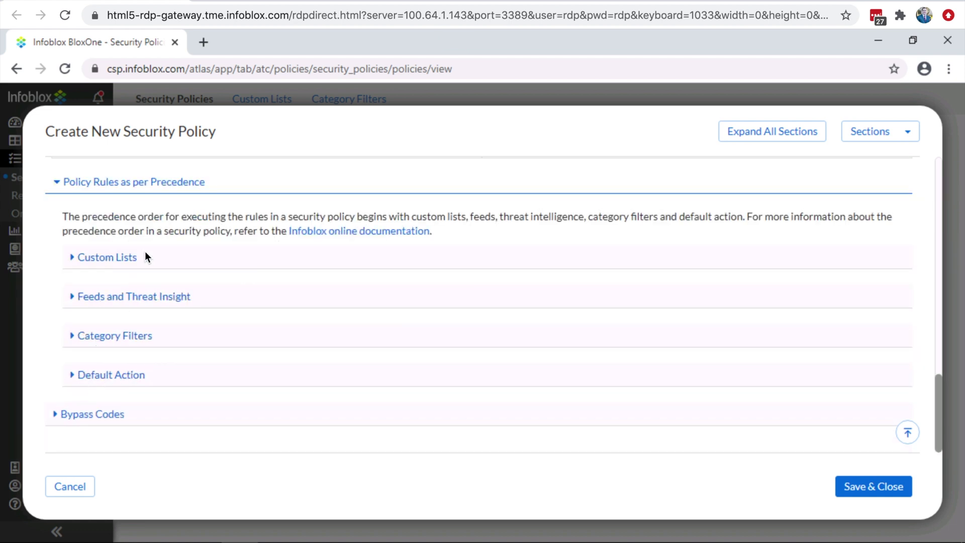
click(77, 487)
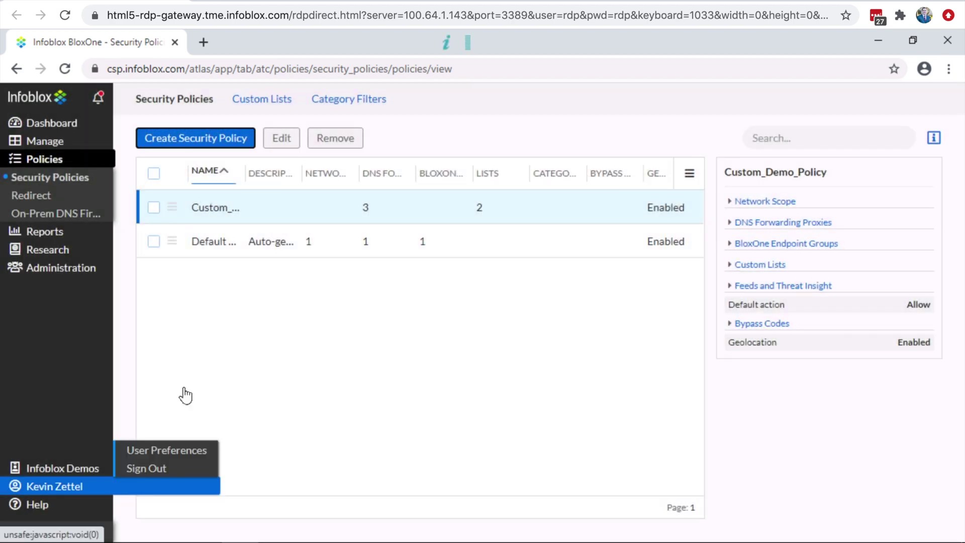
click(879, 42)
Check the BloxOne Endpoint tray icon's menu, which shows Status: Protected.
click(809, 541)
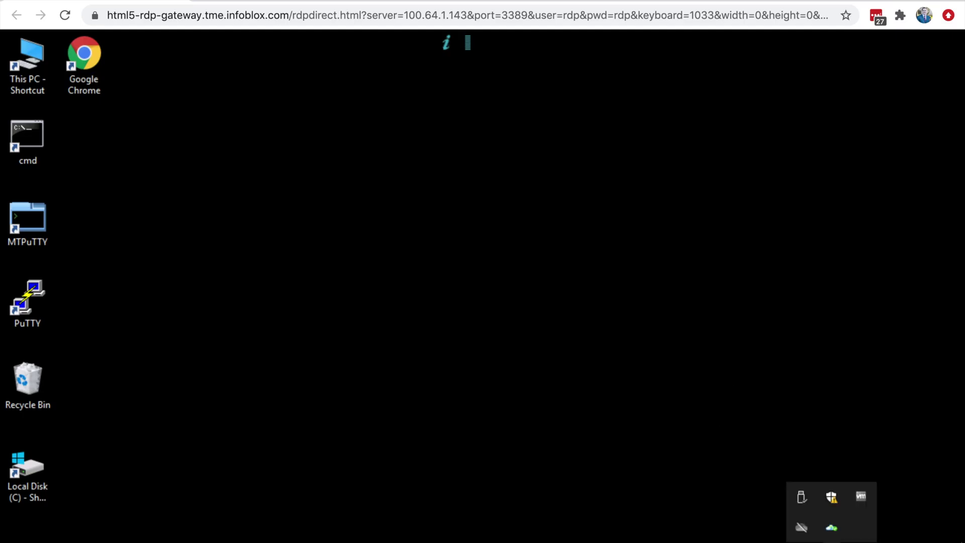
click(842, 530)
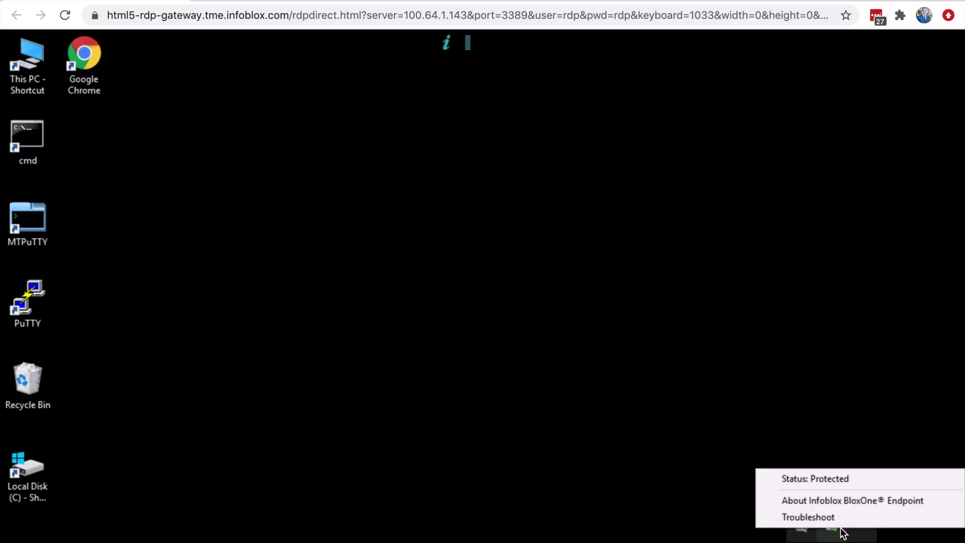